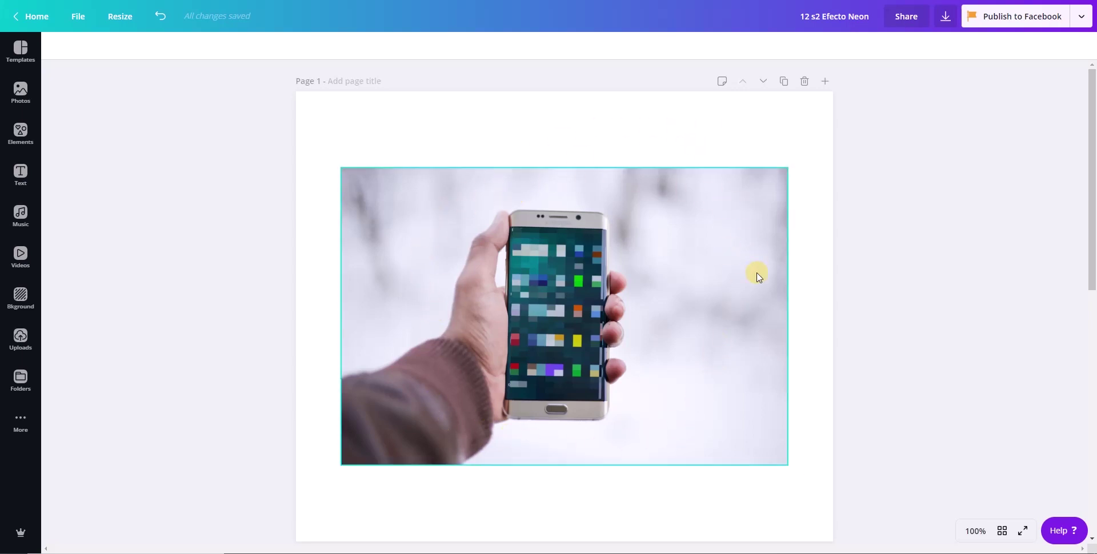
# Scroll from the finished example on page 1 down to page 2's unedited phone photo.
pyautogui.scroll(-8, 756, 274)
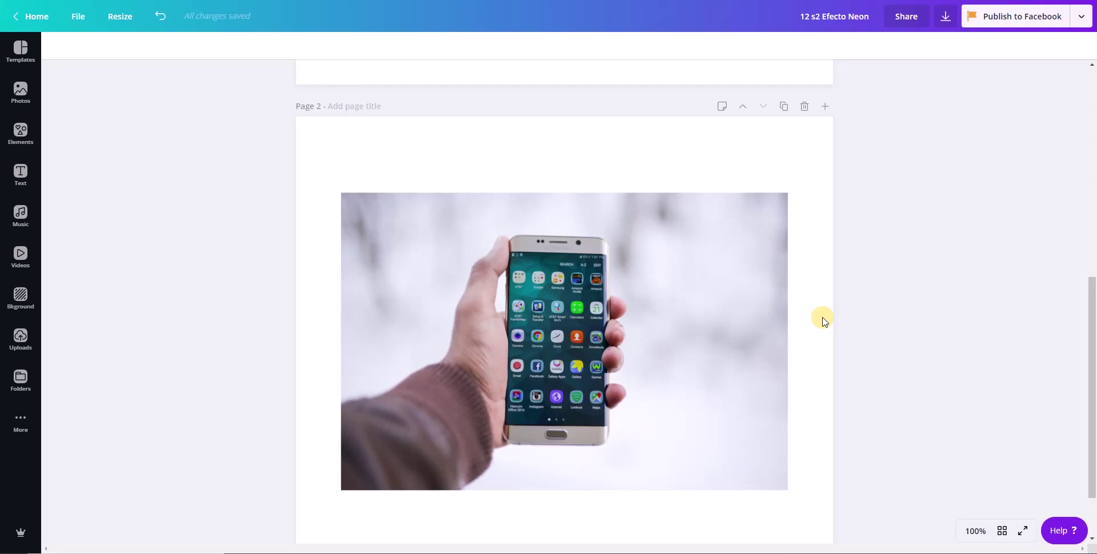
pyautogui.scroll(-1, 823, 320)
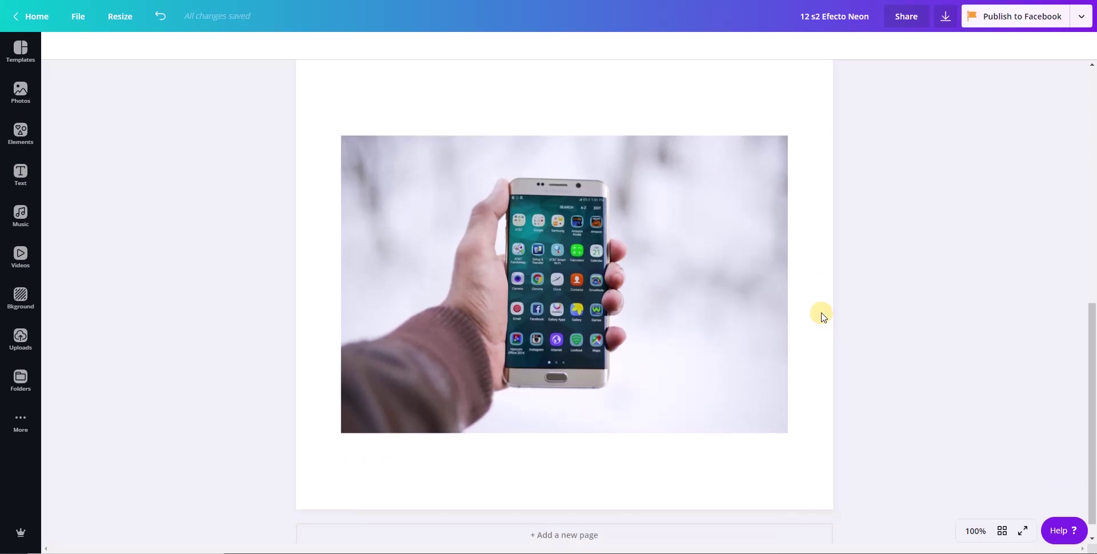
pyautogui.scroll(5, 821, 315)
pyautogui.scroll(3, 820, 313)
pyautogui.moveTo(739, 154)
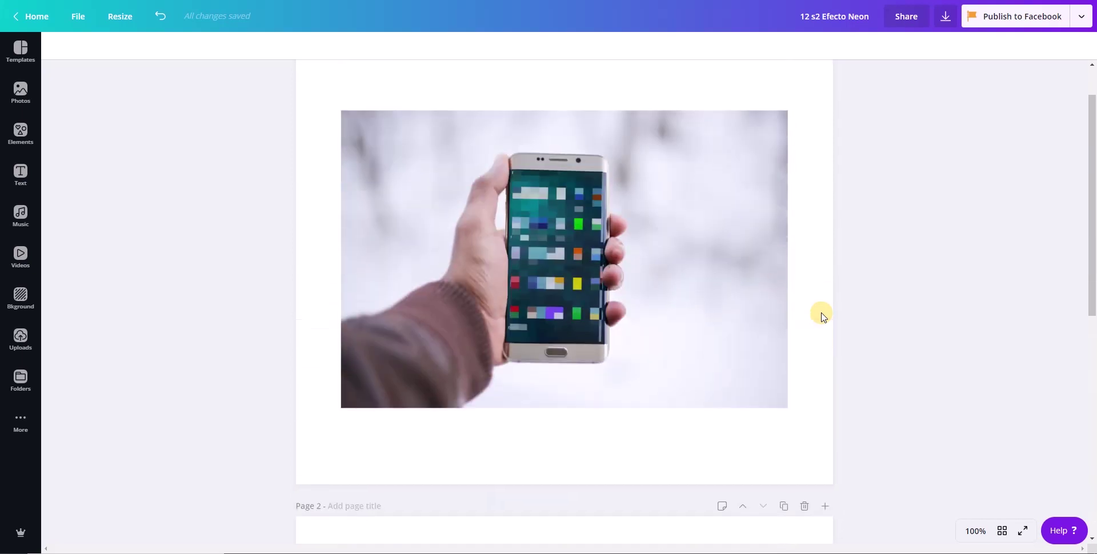
pyautogui.scroll(-7, 787, 388)
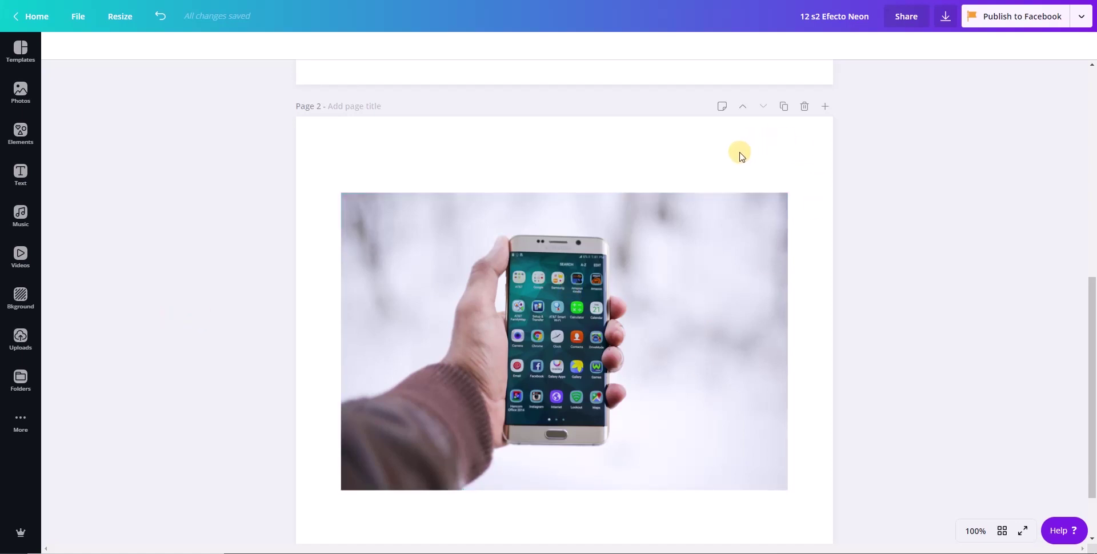
# Duplicate the phone photo and snap the copy exactly over the original using the guides.
pyautogui.moveTo(738, 157); pyautogui.dragTo(721, 223)
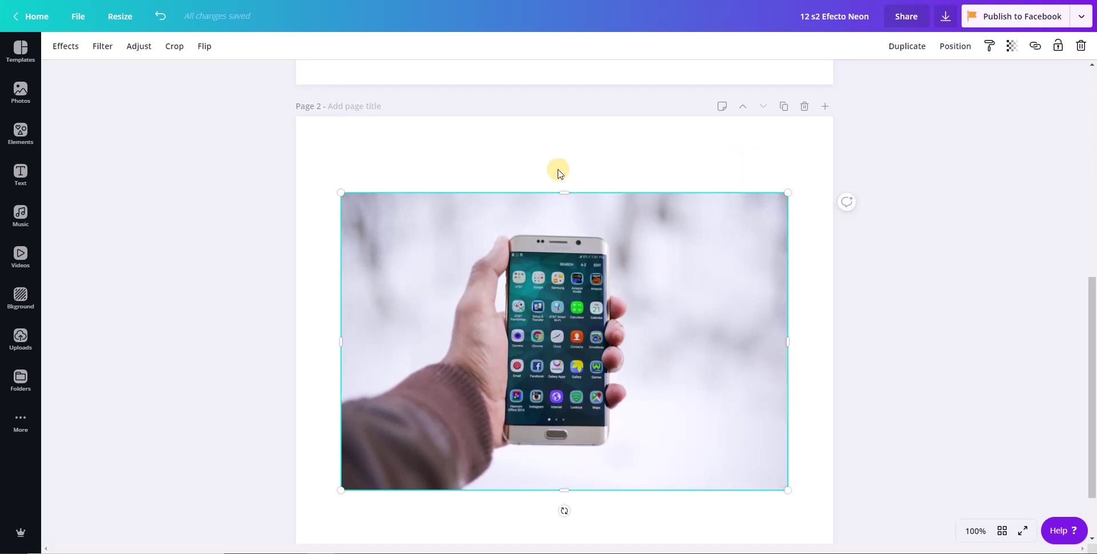
pyautogui.click(901, 48)
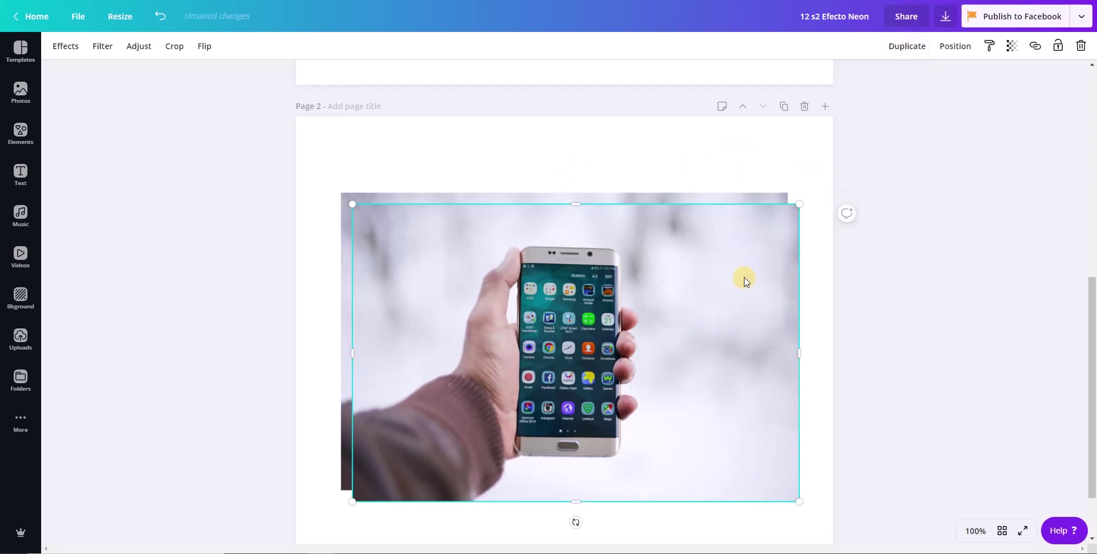
pyautogui.moveTo(736, 289); pyautogui.dragTo(725, 278)
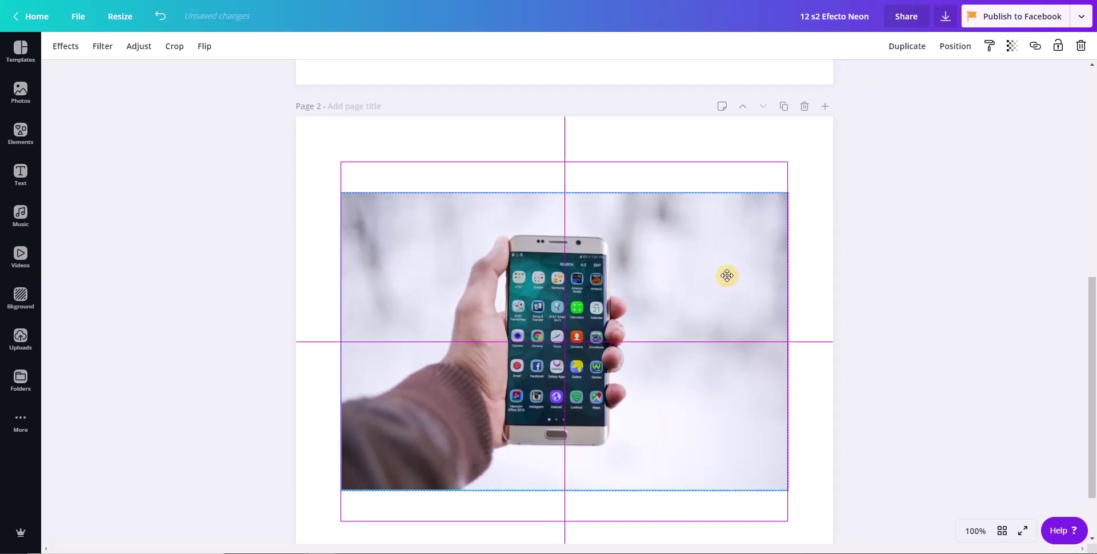
pyautogui.moveTo(703, 243); pyautogui.dragTo(697, 235)
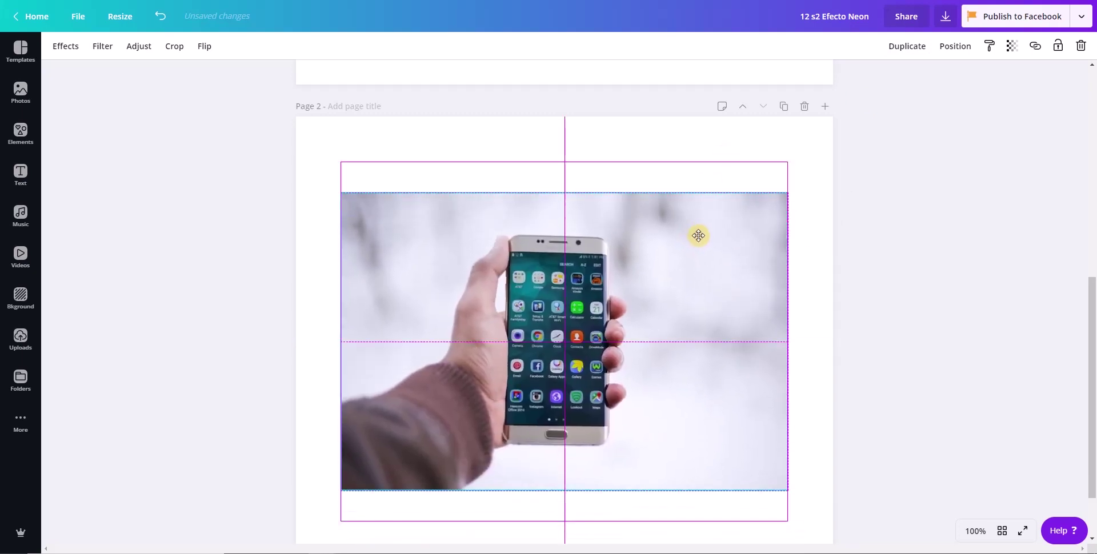
pyautogui.click(696, 161)
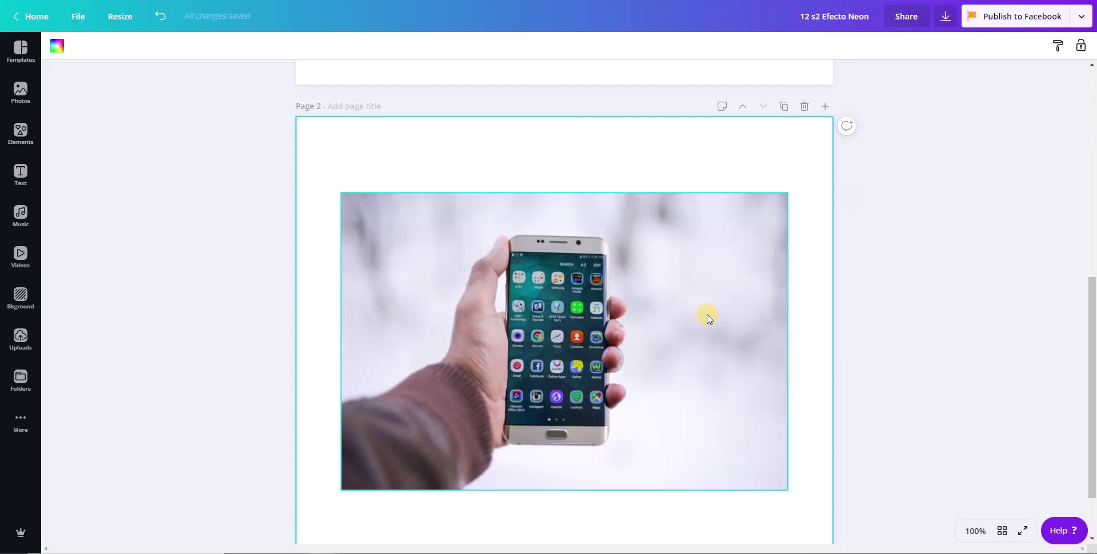
pyautogui.click(645, 252)
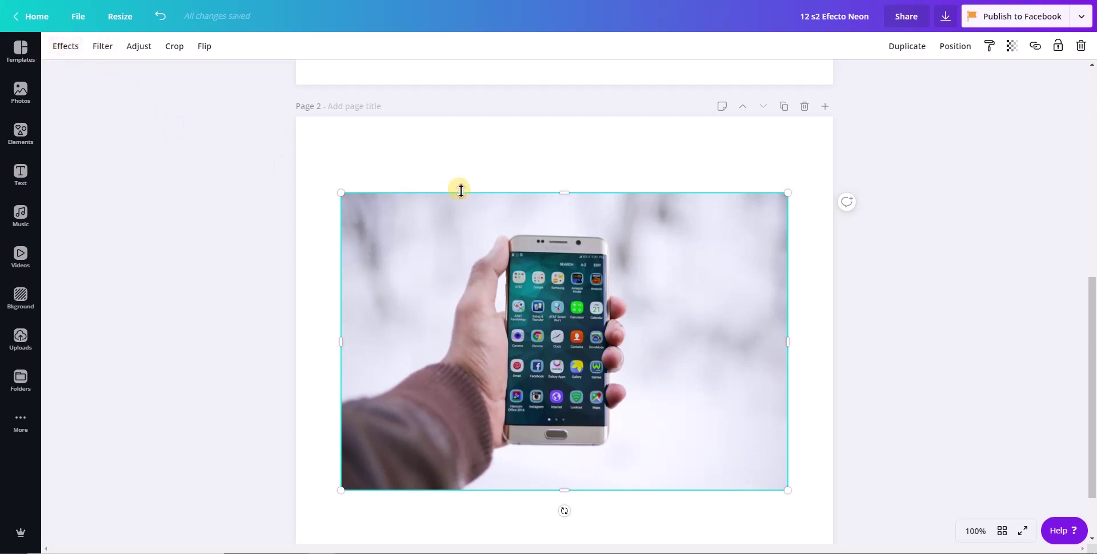
pyautogui.click(500, 155)
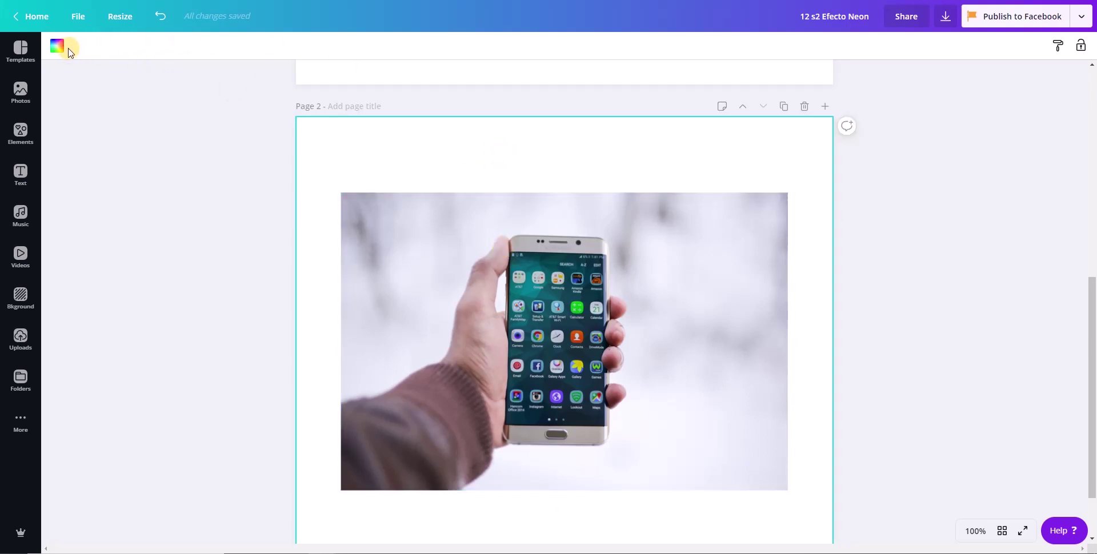
# Apply the Pixelate carousel's Pixel effect to the top copy of the phone photo.
pyautogui.click(623, 291)
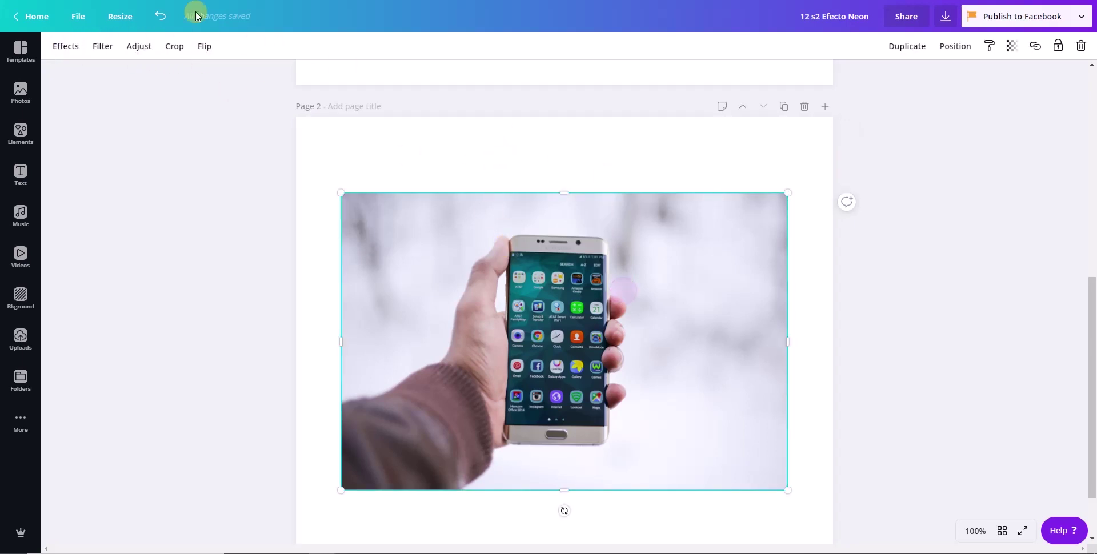
pyautogui.click(63, 47)
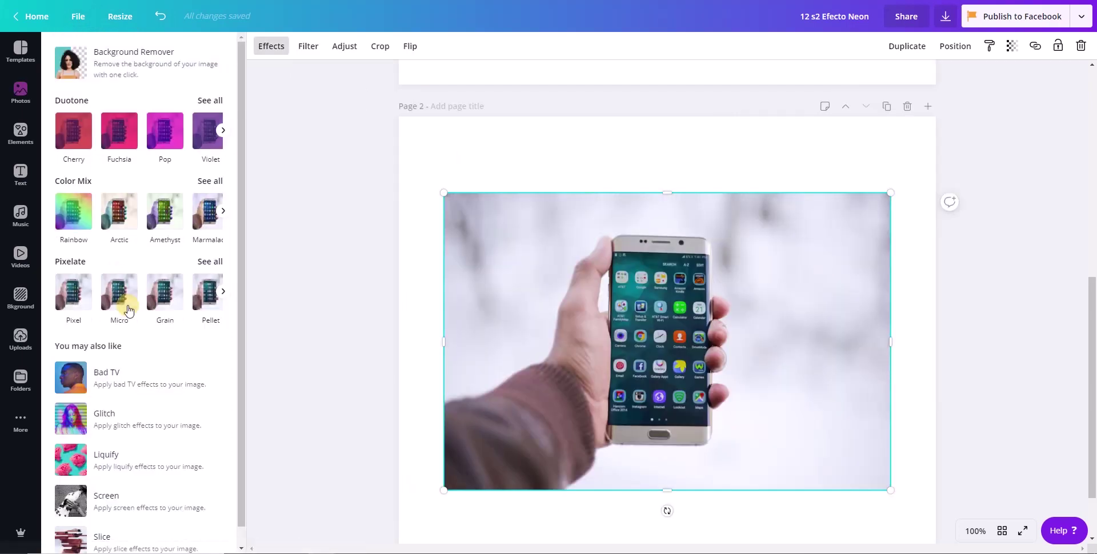
pyautogui.scroll(-1, 149, 378)
pyautogui.scroll(1, 137, 350)
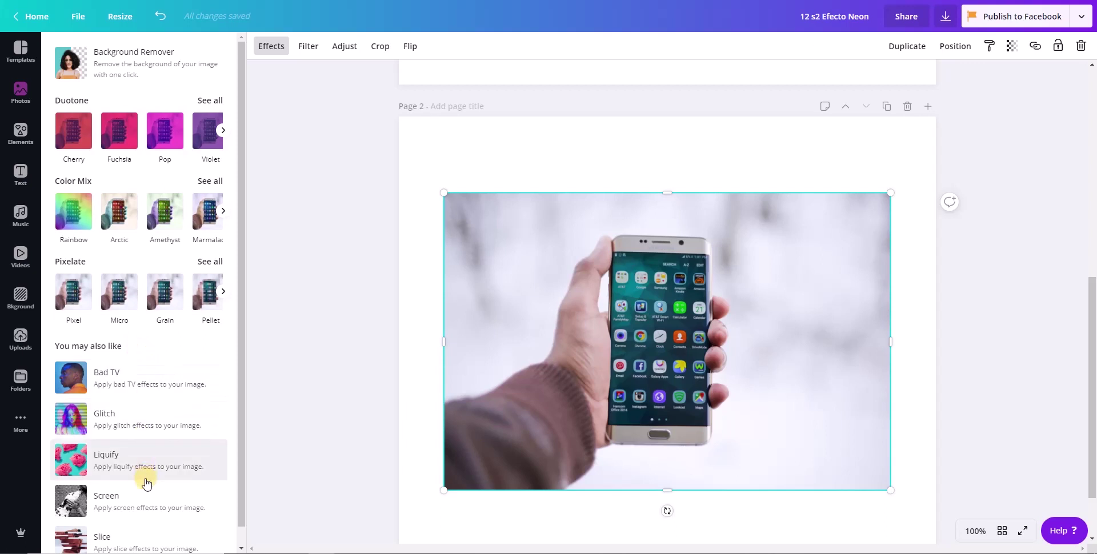
pyautogui.scroll(-1, 147, 482)
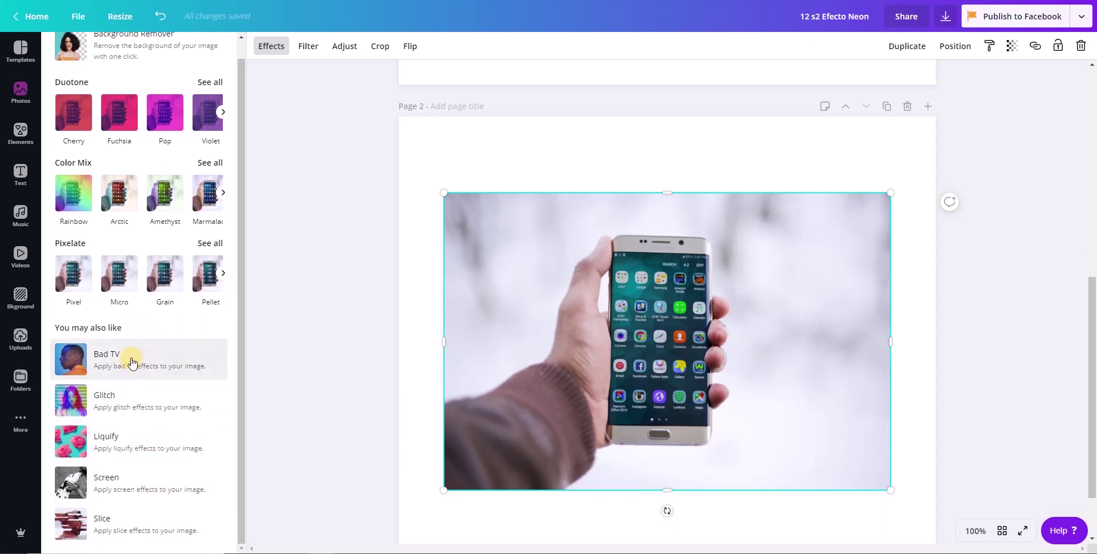
pyautogui.scroll(1, 132, 362)
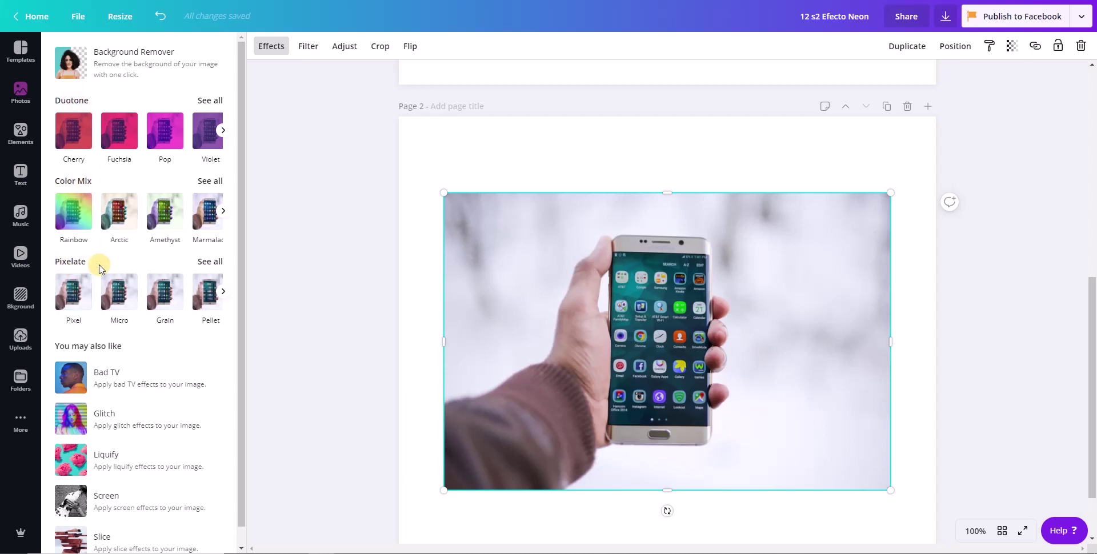
pyautogui.click(70, 300)
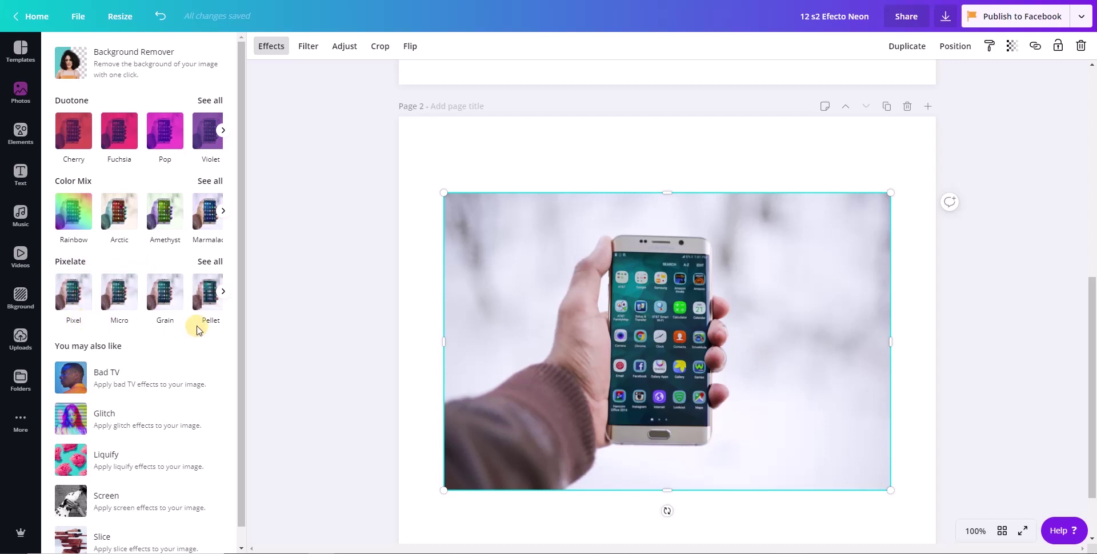
pyautogui.click(223, 292)
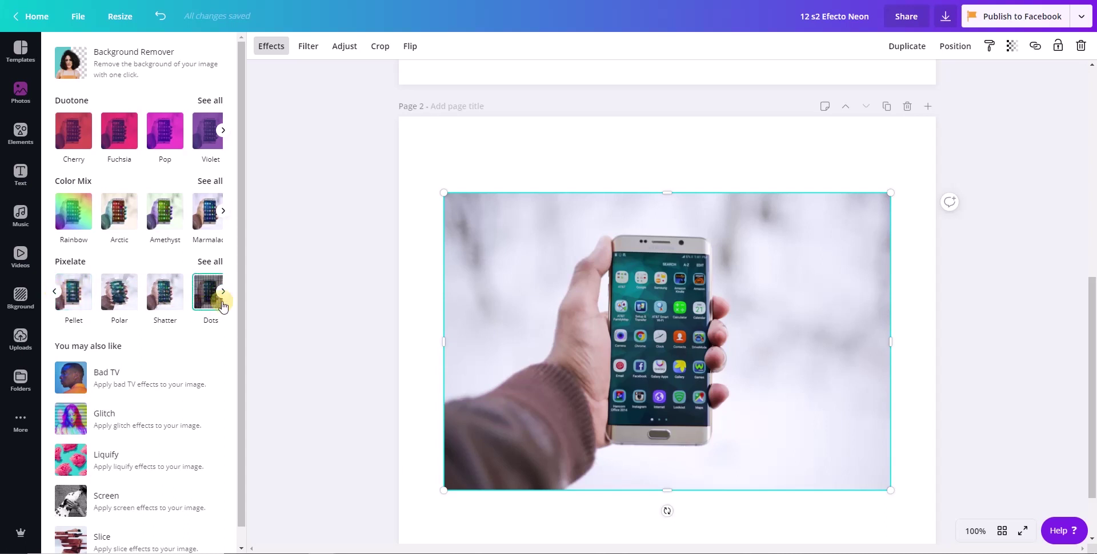
pyautogui.click(223, 291)
pyautogui.click(55, 291)
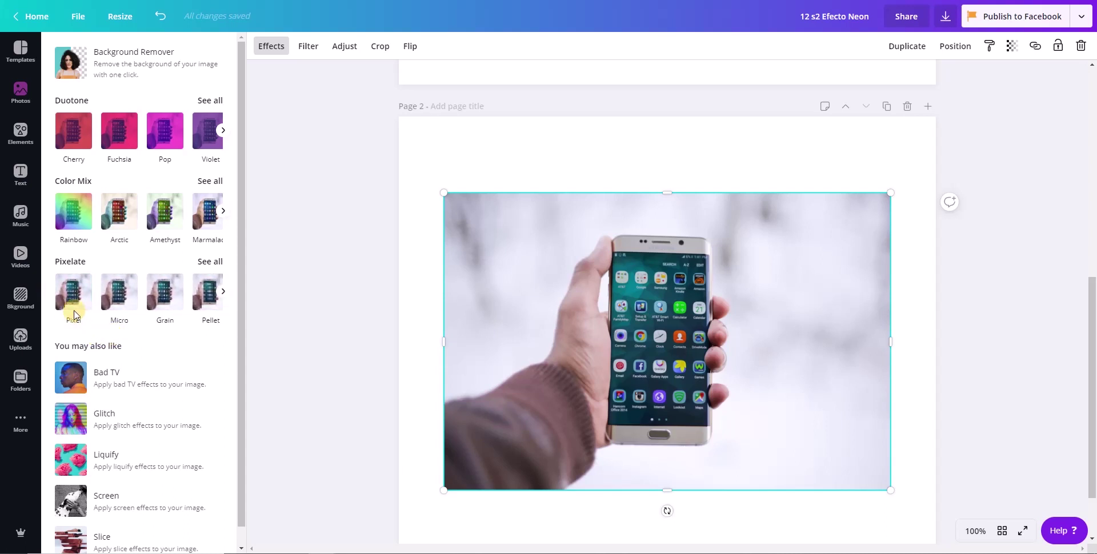
pyautogui.click(78, 298)
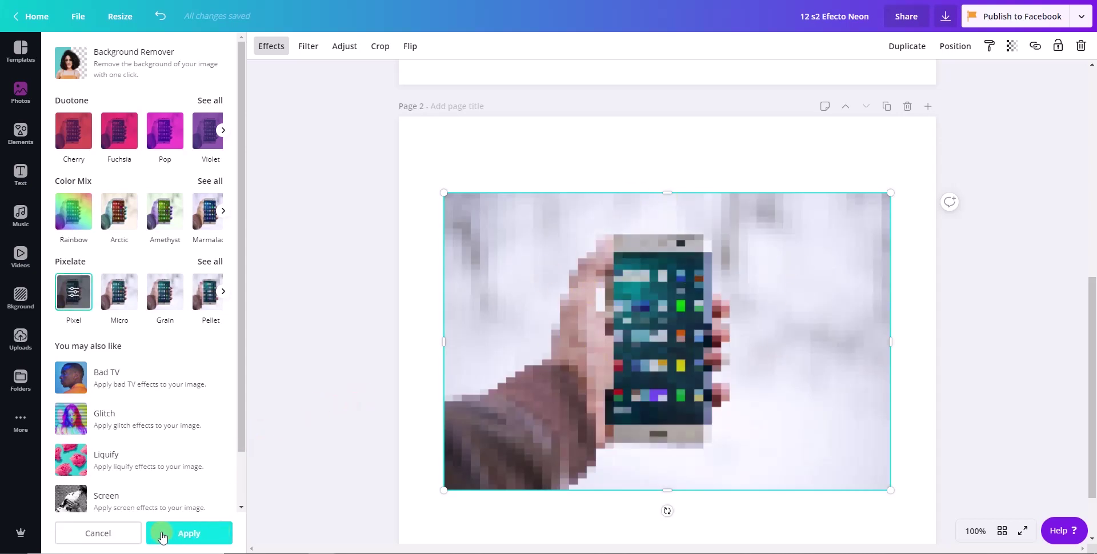
# Set the Pixel effect's horizontal and vertical pixels to 71 and apply it.
pyautogui.click(216, 536)
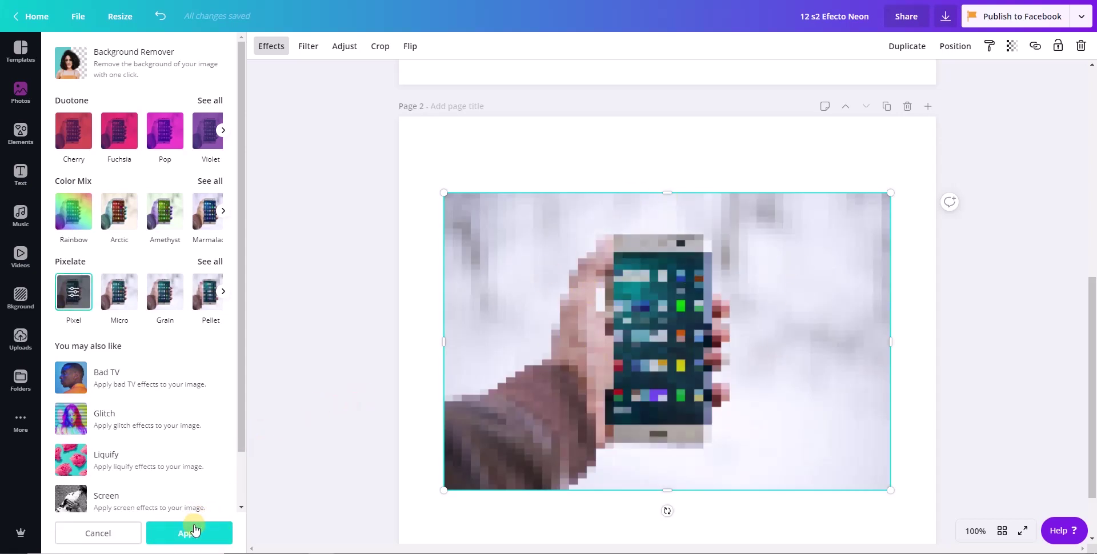
pyautogui.click(70, 293)
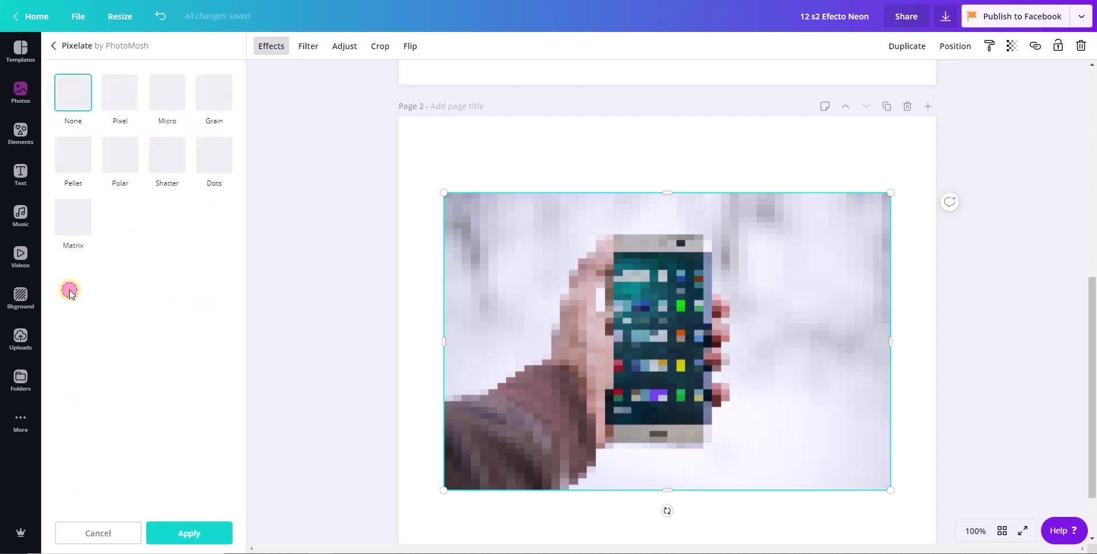
pyautogui.moveTo(92, 120); pyautogui.dragTo(108, 120)
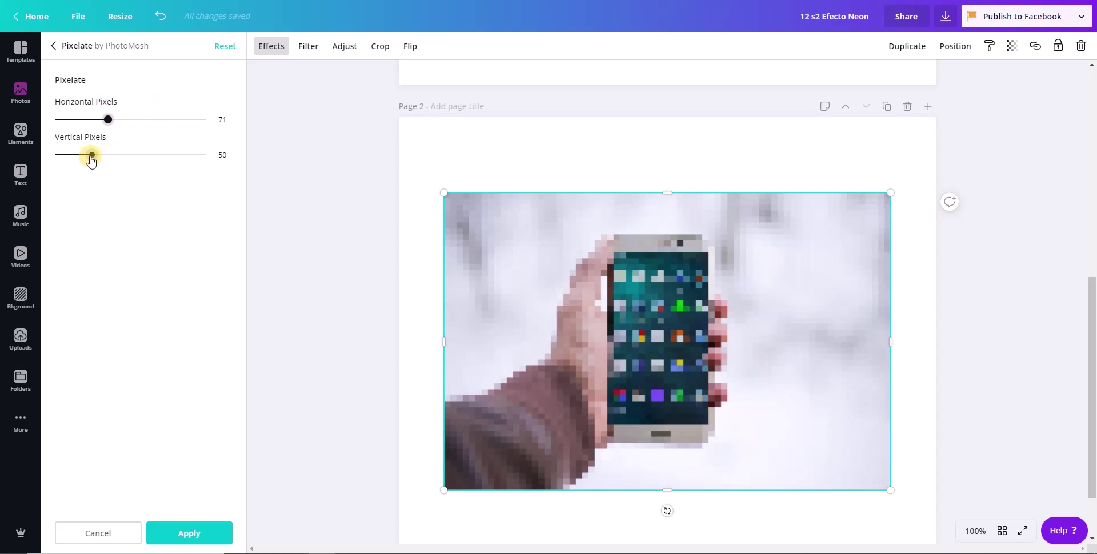
pyautogui.moveTo(92, 155)
pyautogui.mouseDown()
pyautogui.moveTo(208, 160)
pyautogui.moveTo(113, 160)
pyautogui.mouseUp()
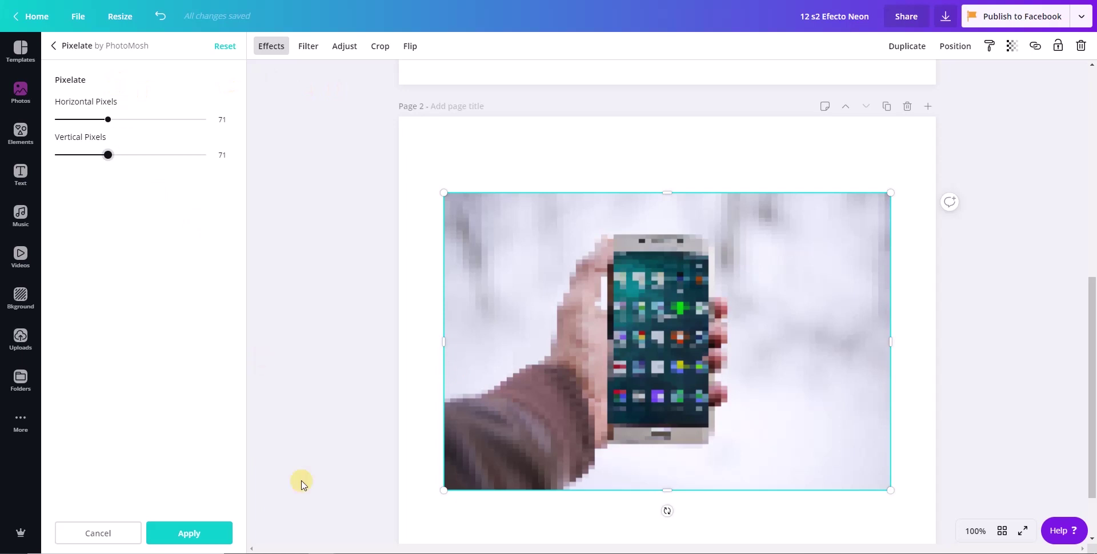
pyautogui.click(194, 535)
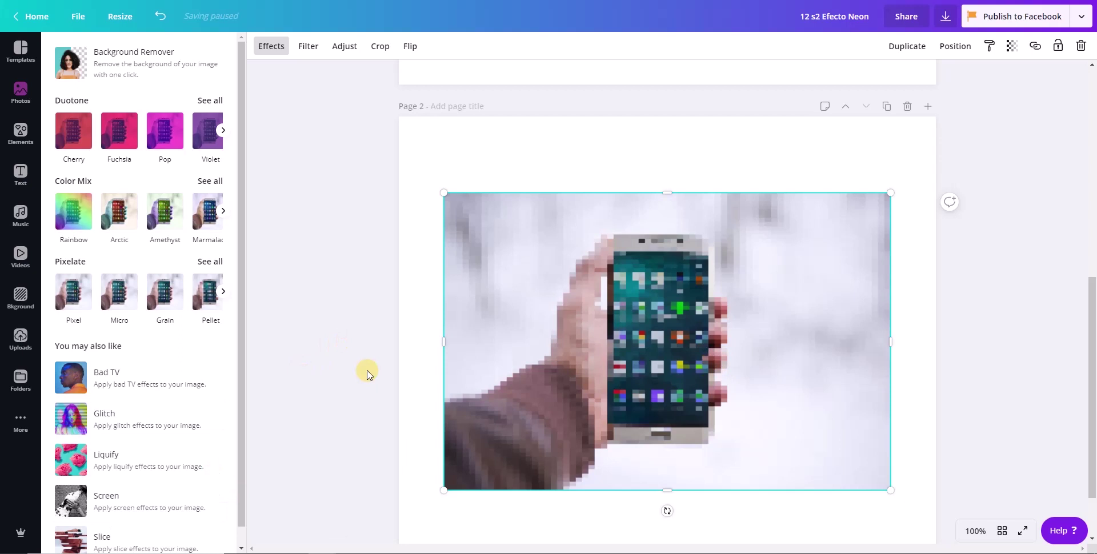
# Zoom the canvas to 125%.
pyautogui.click(982, 525)
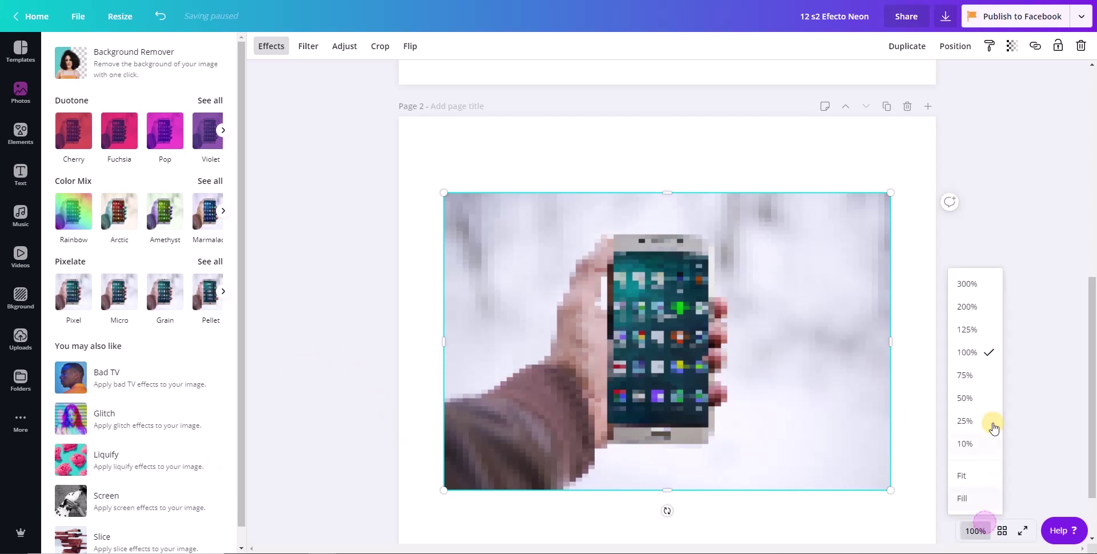
pyautogui.click(981, 329)
pyautogui.scroll(-3, 981, 329)
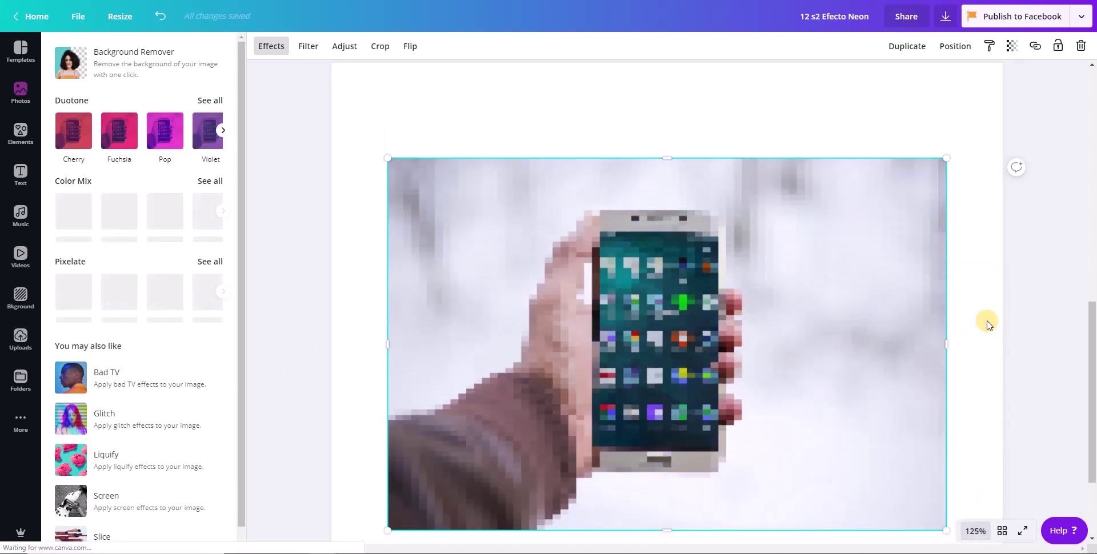
pyautogui.scroll(1, 981, 329)
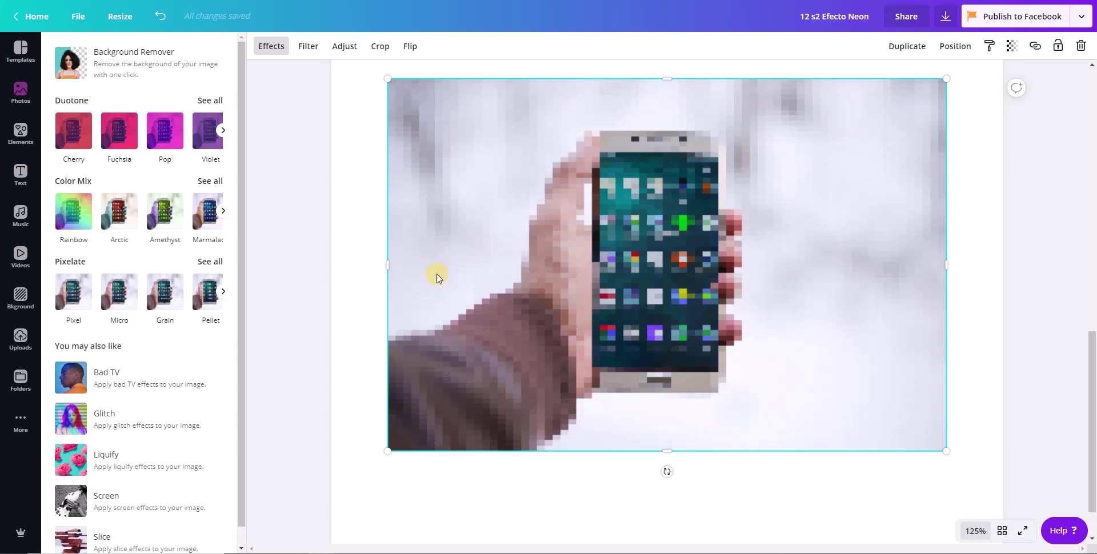
# Crop the copy's left, top, bottom and right edges to the phone screen, undoing a stray corner resize.
pyautogui.moveTo(391, 269); pyautogui.dragTo(597, 267)
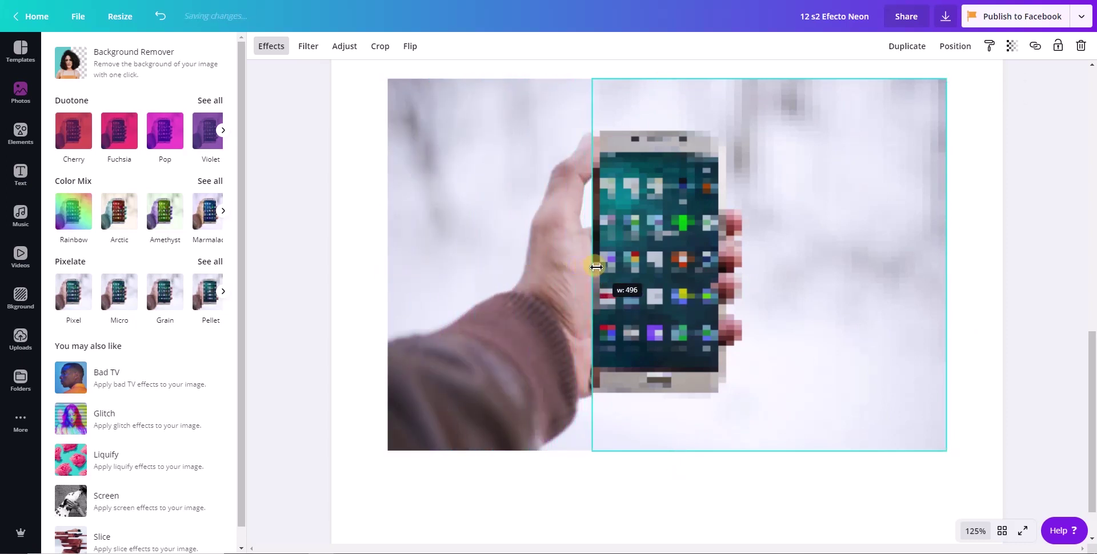
pyautogui.moveTo(598, 266); pyautogui.dragTo(596, 266)
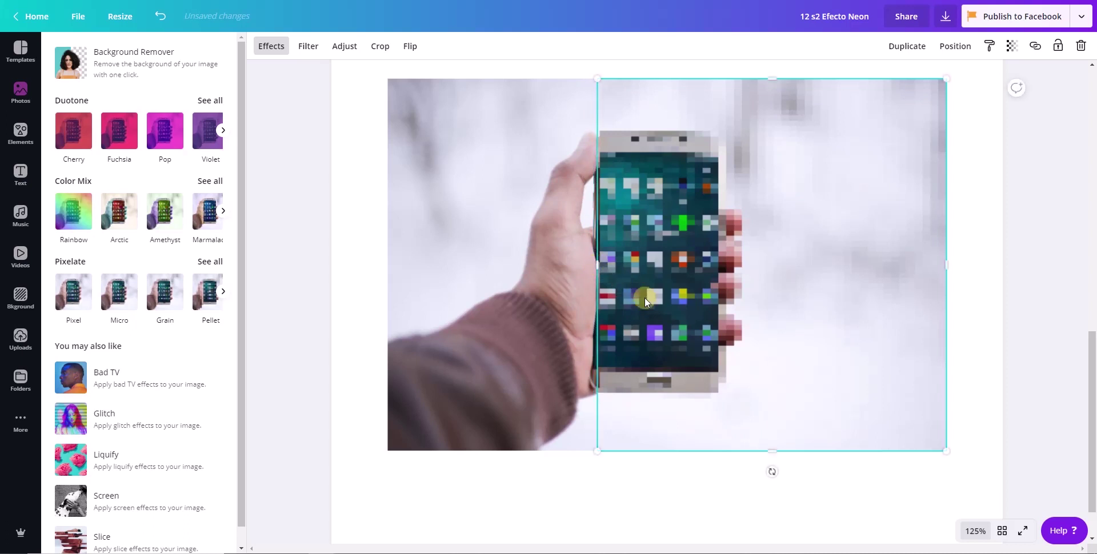
pyautogui.moveTo(774, 156); pyautogui.dragTo(780, 216)
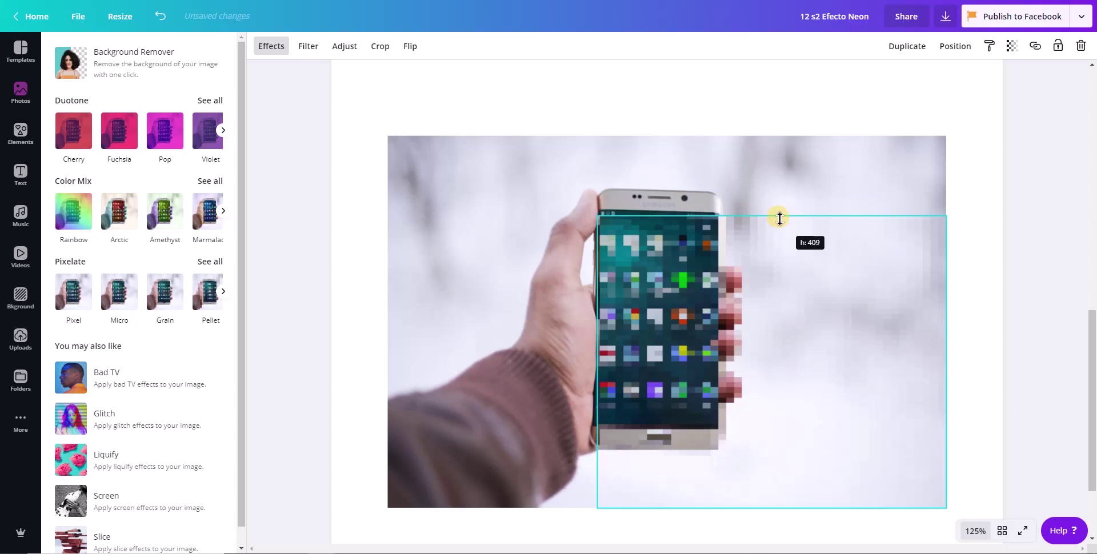
pyautogui.moveTo(779, 216); pyautogui.dragTo(779, 210)
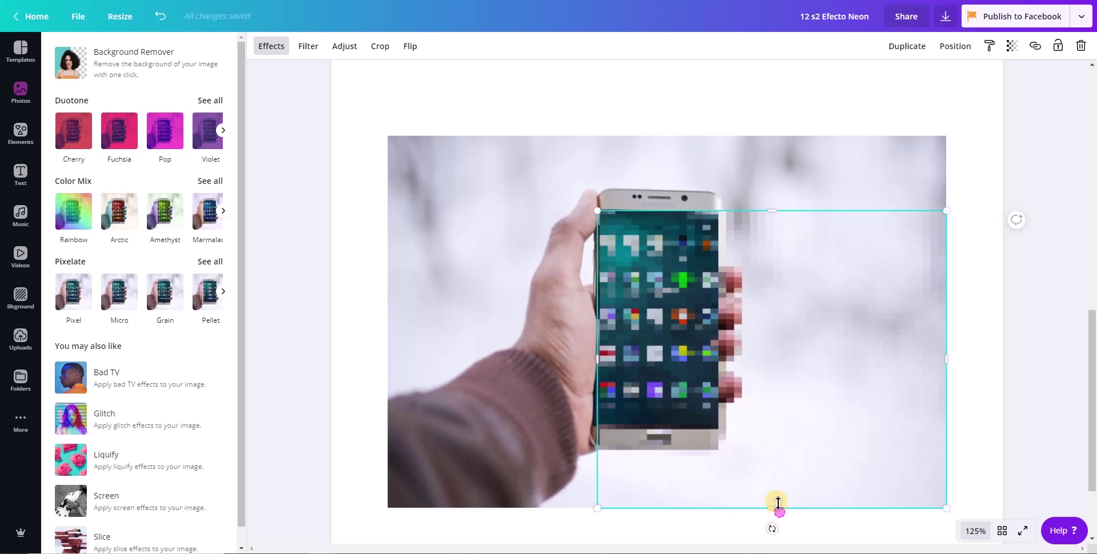
pyautogui.moveTo(775, 508); pyautogui.dragTo(813, 392)
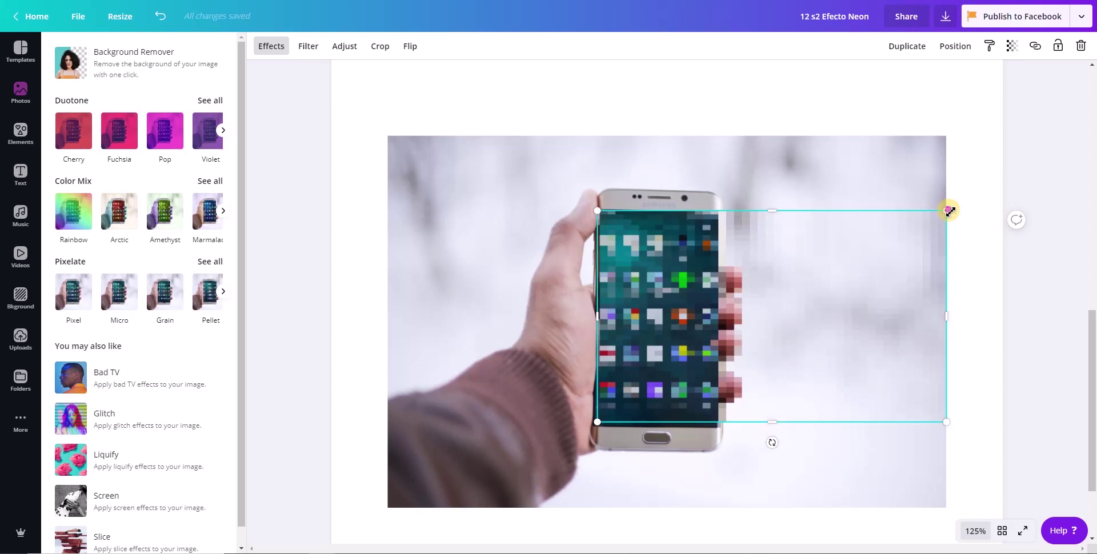
pyautogui.moveTo(950, 211); pyautogui.dragTo(919, 244)
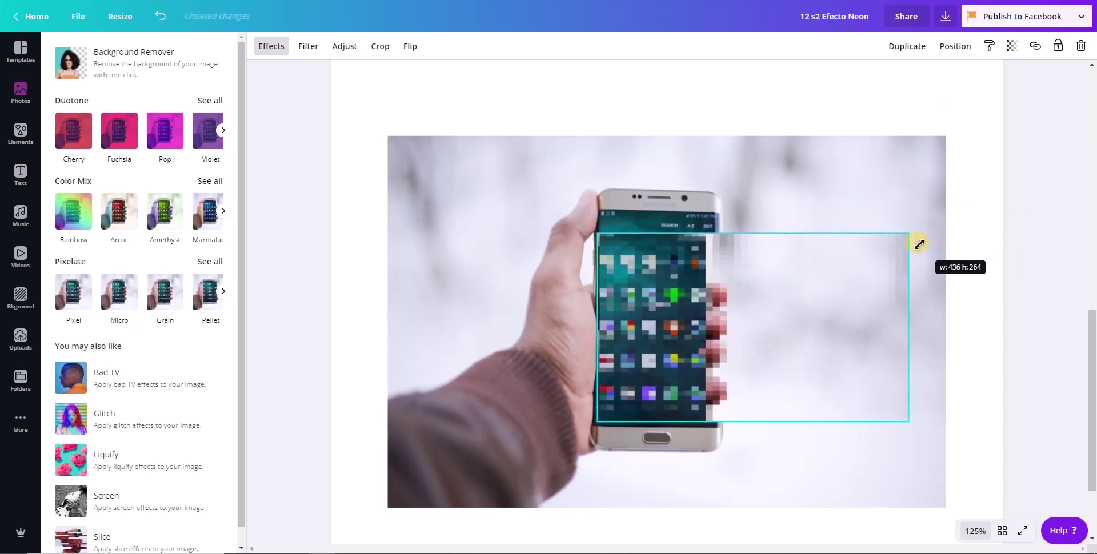
pyautogui.click(160, 16)
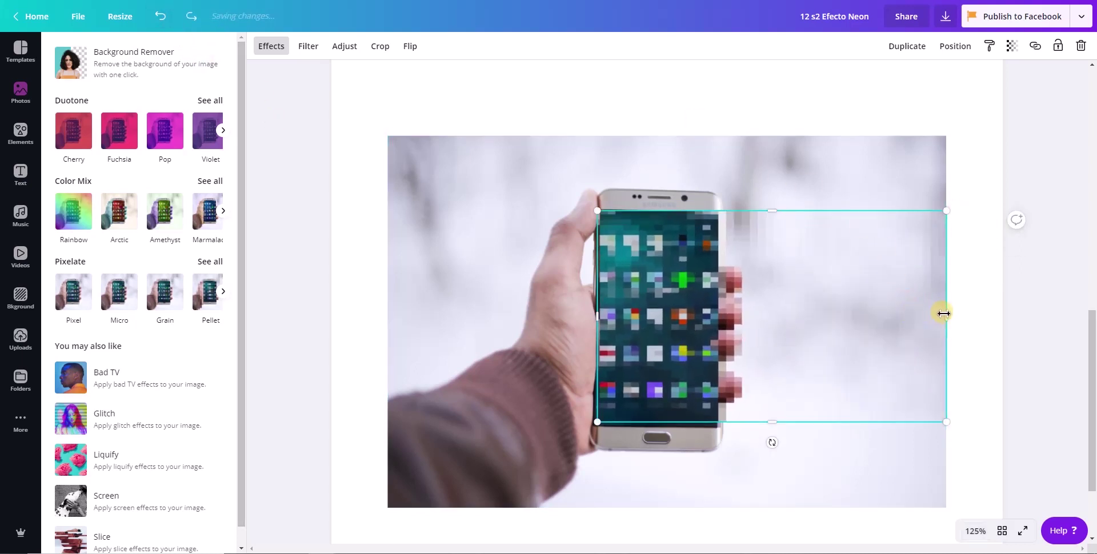
pyautogui.moveTo(924, 316); pyautogui.dragTo(720, 317)
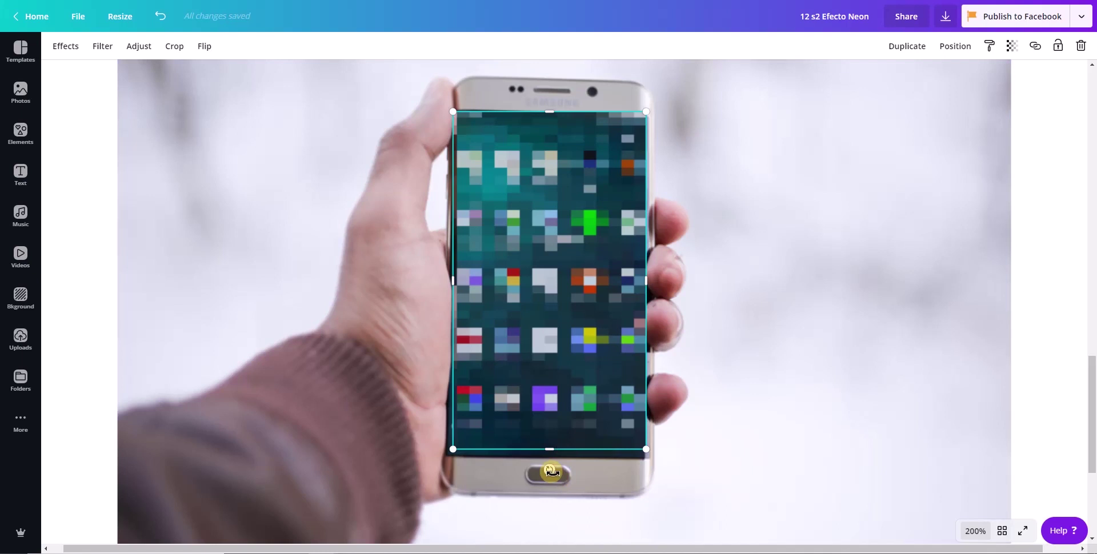
# Rotate the pixelated patch about 1° and trim its top and right edges to 292×164.
pyautogui.moveTo(550, 472); pyautogui.dragTo(547, 480)
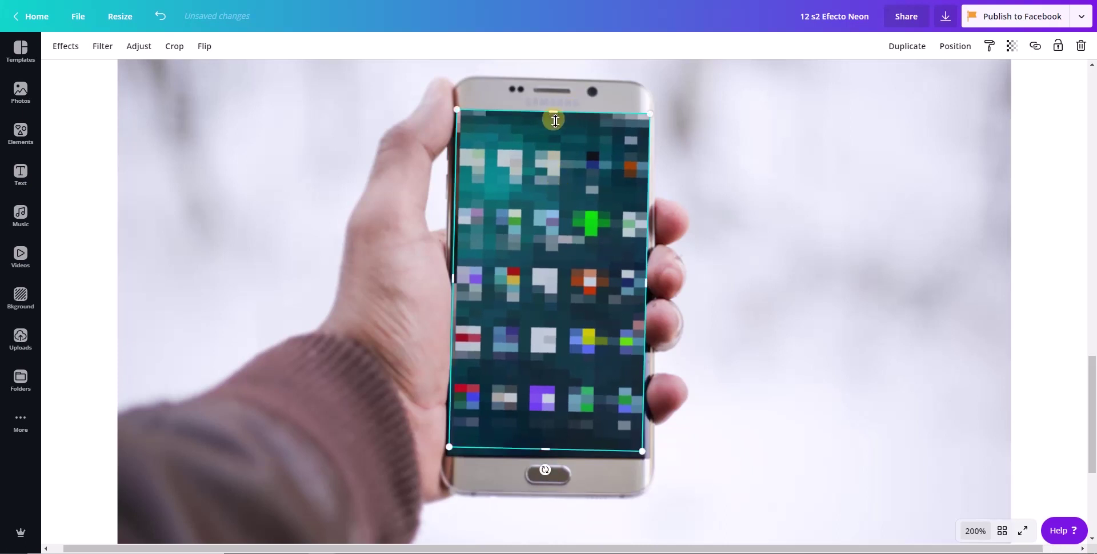
pyautogui.moveTo(557, 117); pyautogui.dragTo(555, 117)
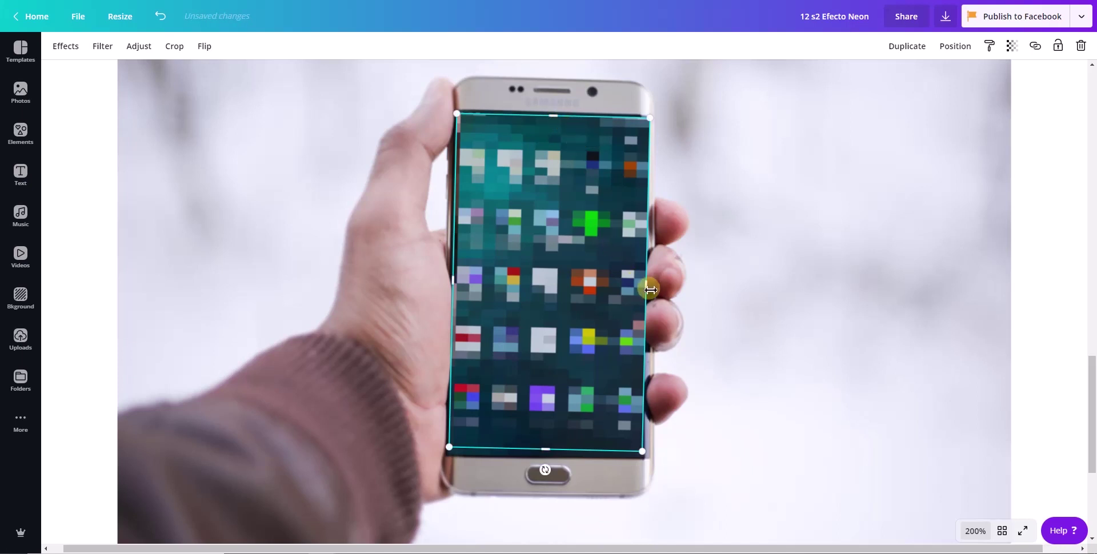
pyautogui.moveTo(648, 288); pyautogui.dragTo(643, 290)
# Set zoom to 100% and scroll to page 2 to view the pixelated phone screen.
pyautogui.click(975, 531)
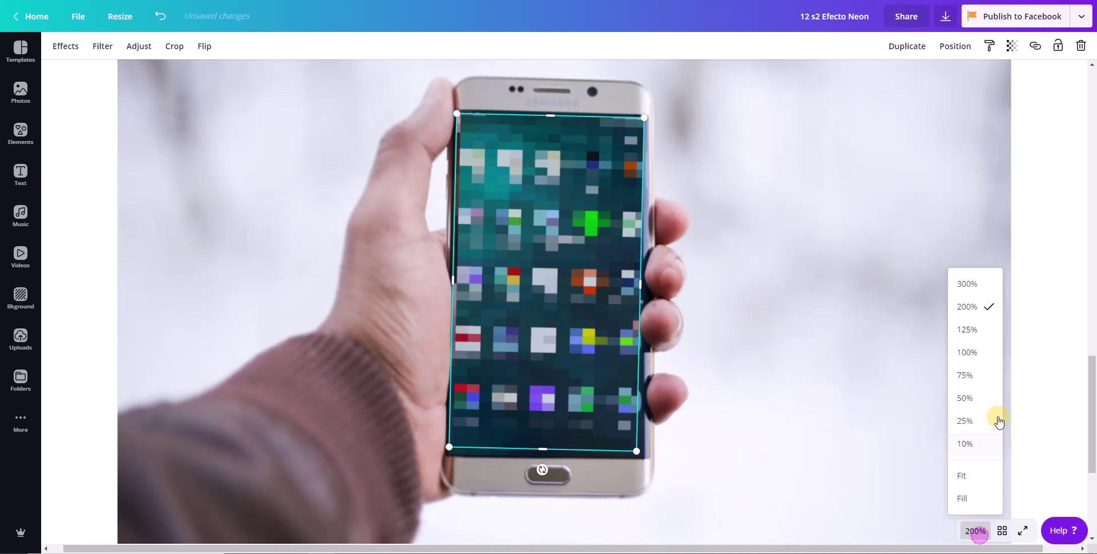
pyautogui.click(971, 345)
pyautogui.scroll(5, 968, 346)
pyautogui.scroll(-3, 969, 346)
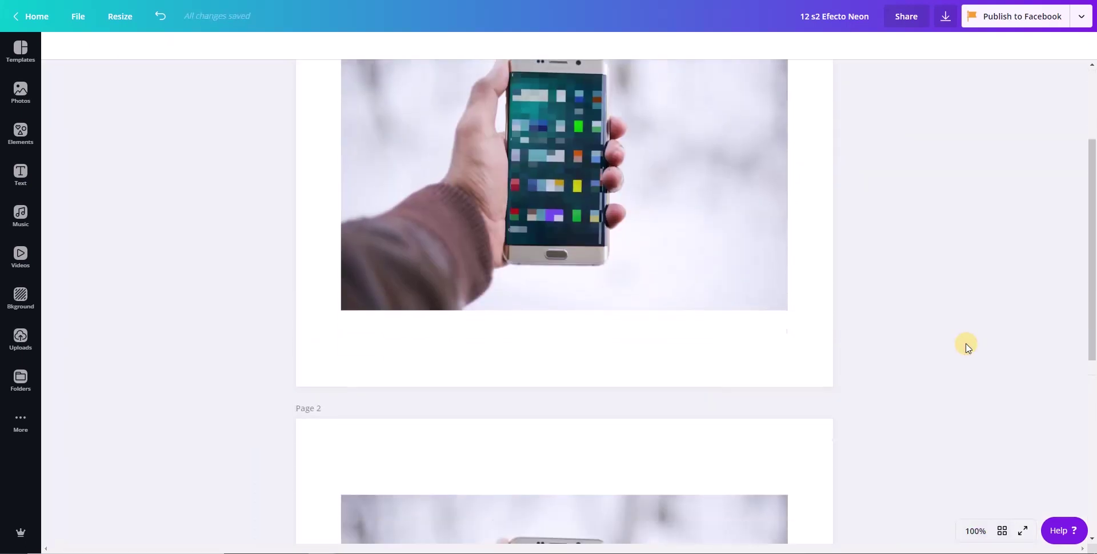
pyautogui.scroll(-4, 968, 347)
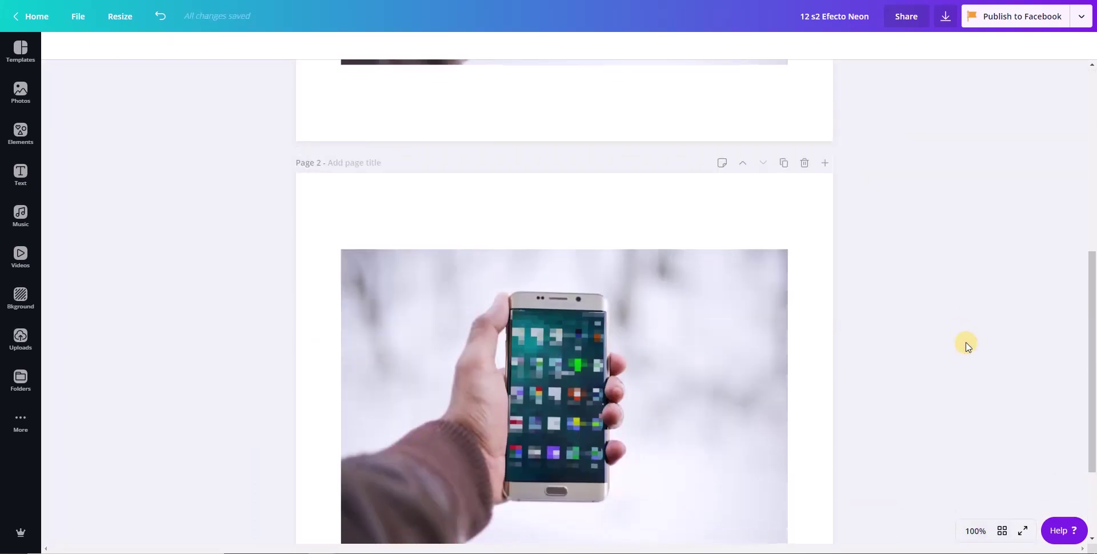
pyautogui.scroll(-2, 966, 345)
pyautogui.scroll(2, 967, 346)
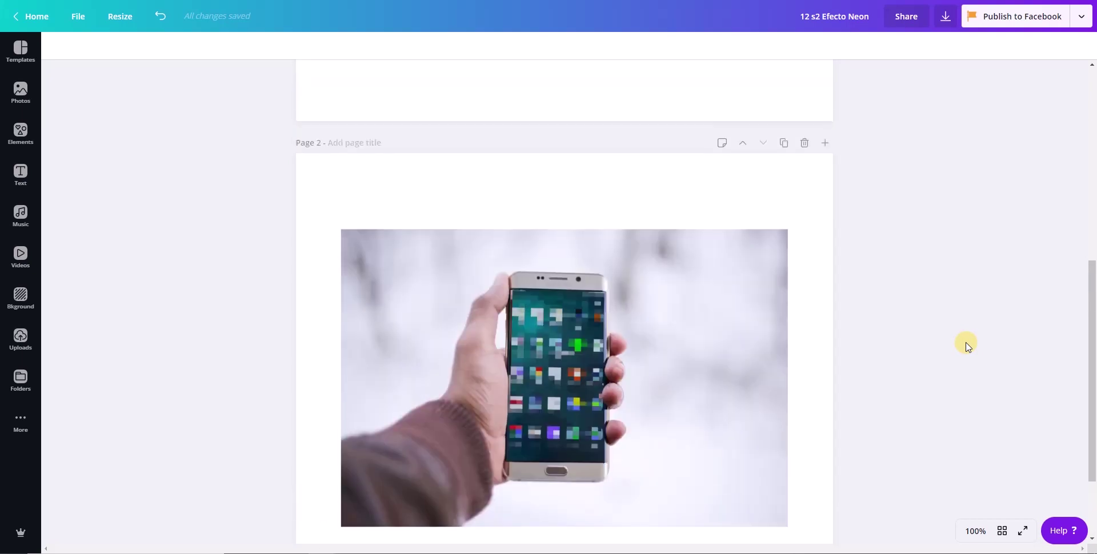